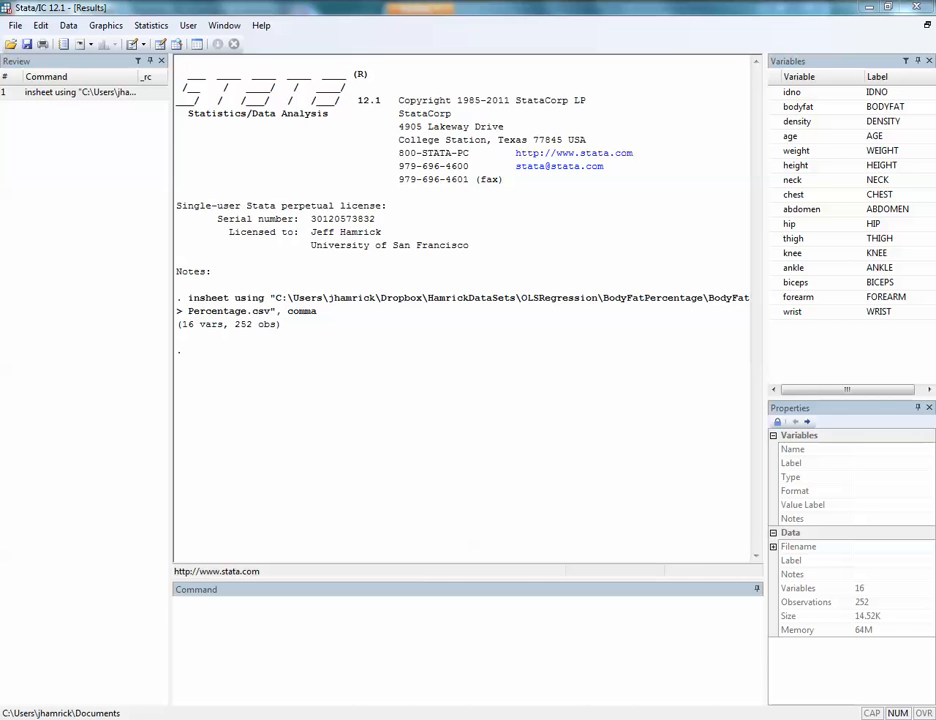
- Rename the variable bodyfat to bodyfatpercentage
left_click(178, 603)
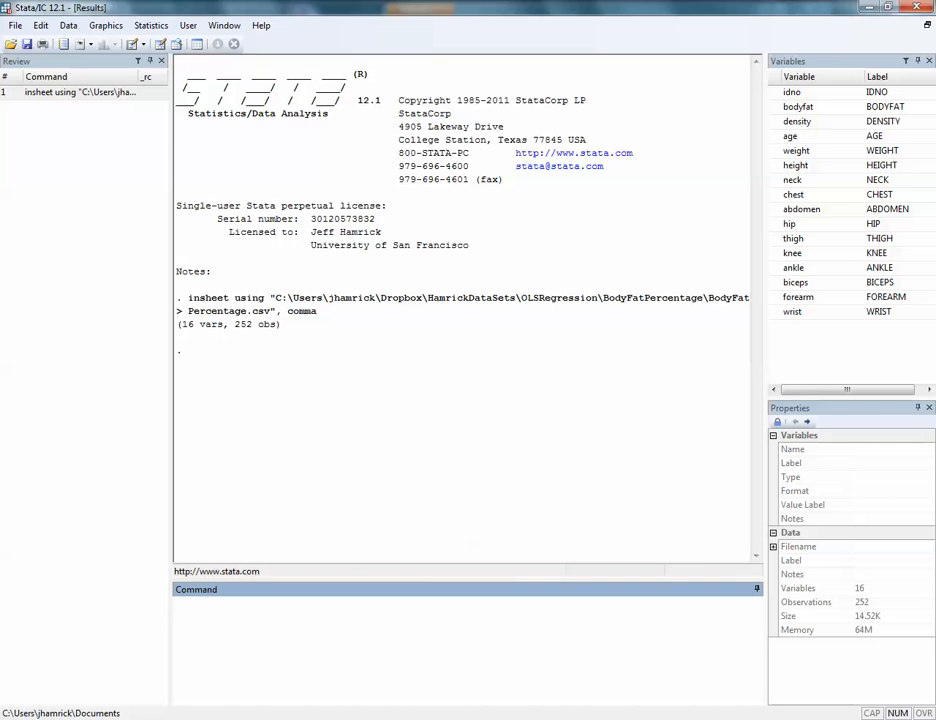
type("rename")
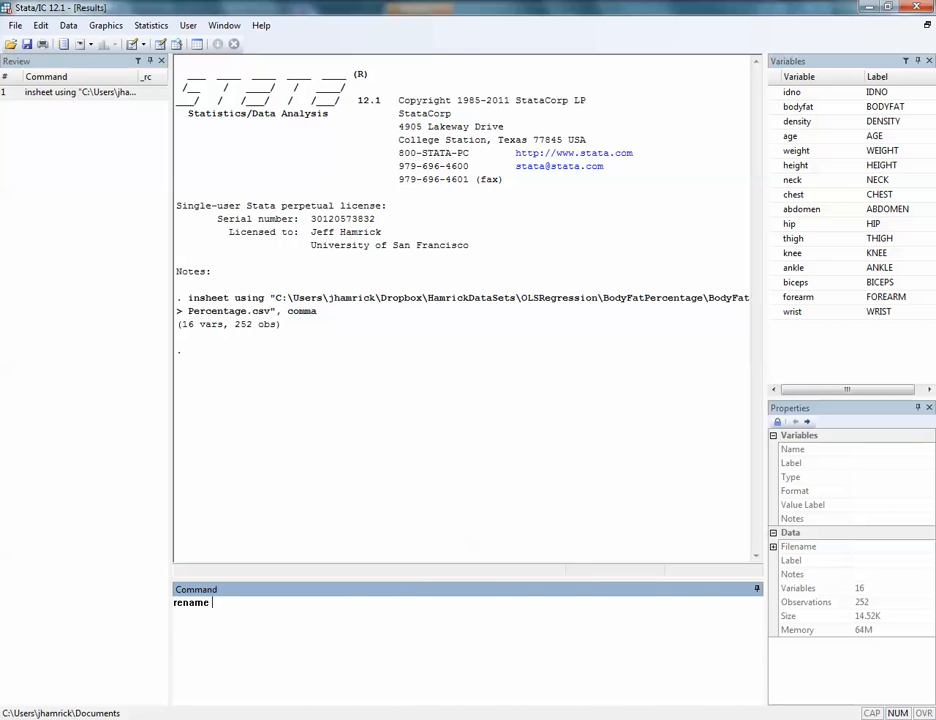
type("bodyfat bodyfatpercentage")
key("Return")
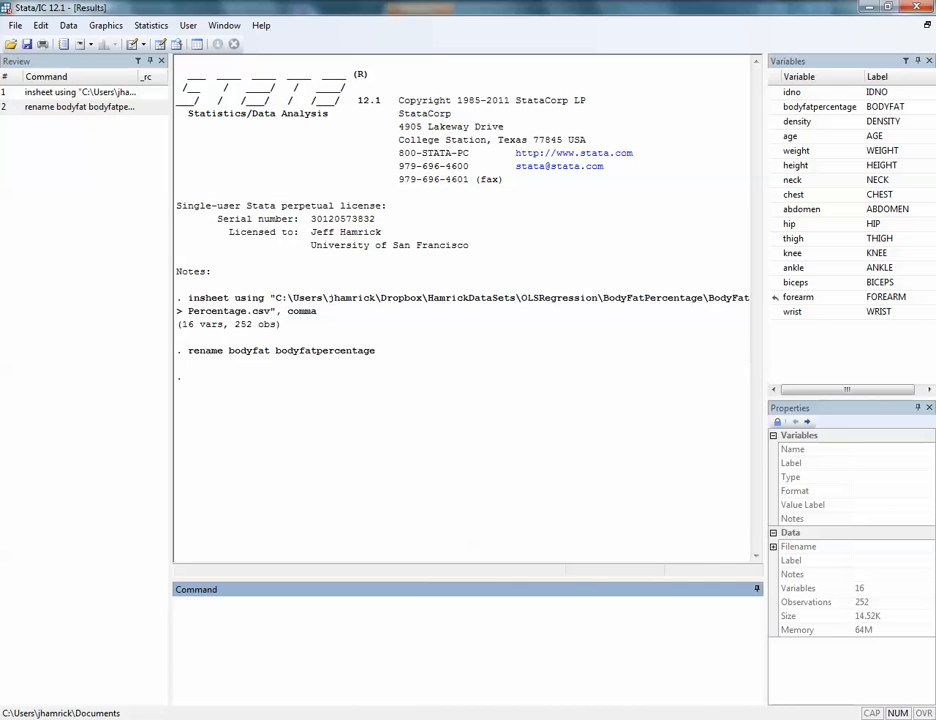
- Sort the observations in ascending order of bodyfatpercentage
mouse_move(427, 719)
type("sort")
type("bodyfatpercentage")
key("Return")
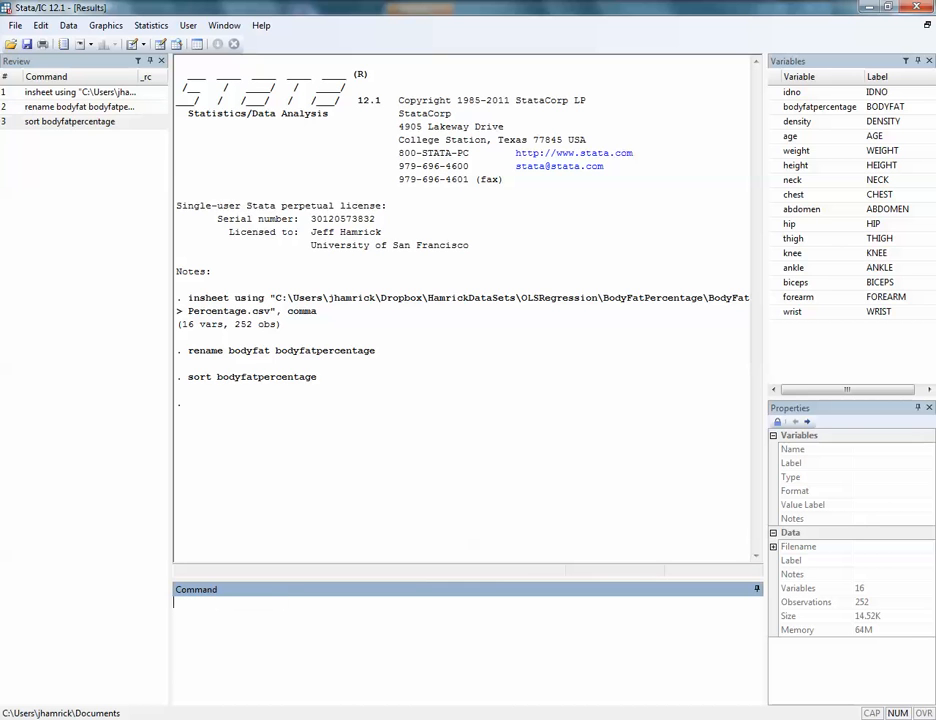
- Browse the sorted dataset from the lowest to the highest body fat values and close the data view
type("browse")
key("Return")
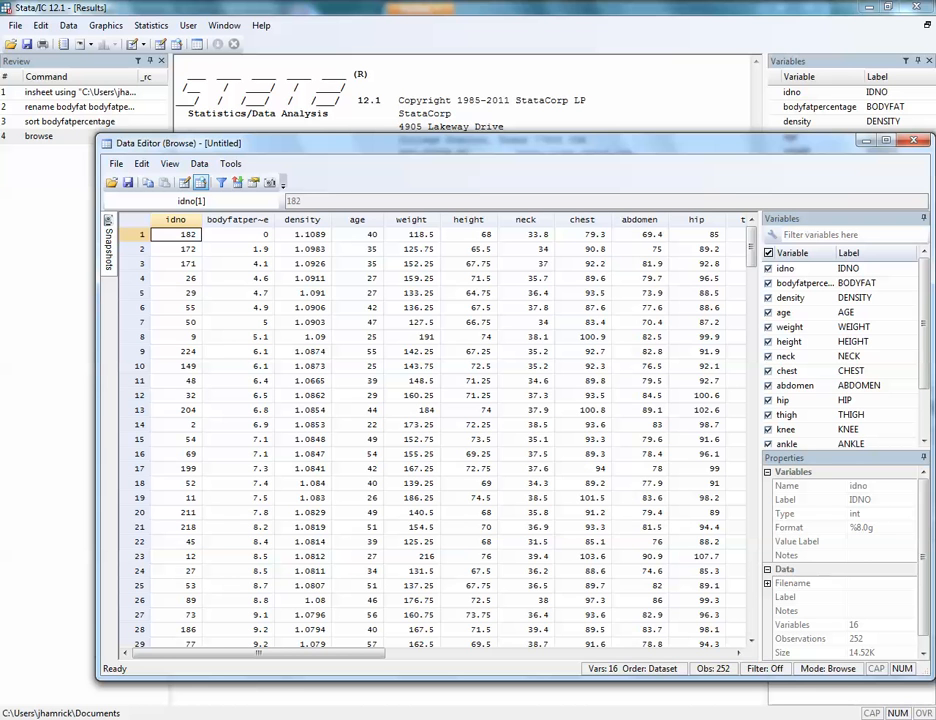
scroll(430, 430, "down", 20)
scroll(430, 430, "up", 20)
key("alt+F4")
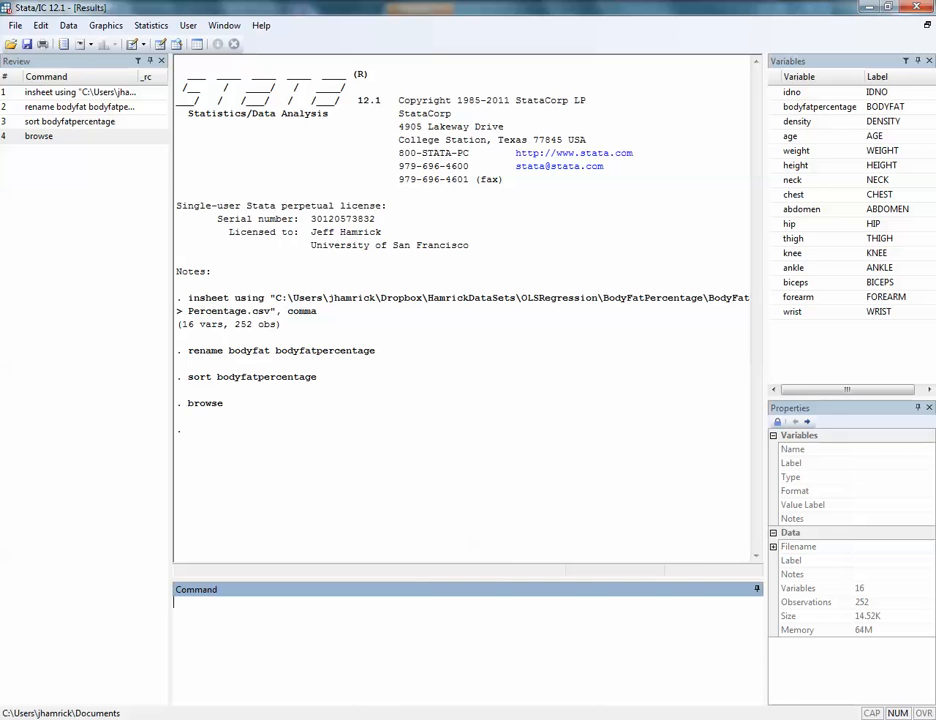
- Drop every observation whose bodyfatpercentage equals 0
type("drop ")
type("in 1")
key("BackSpace")
key("BackSpace")
key("BackSpace")
key("BackSpace")
key("BackSpace")
type("if bodyfatpercentage==0")
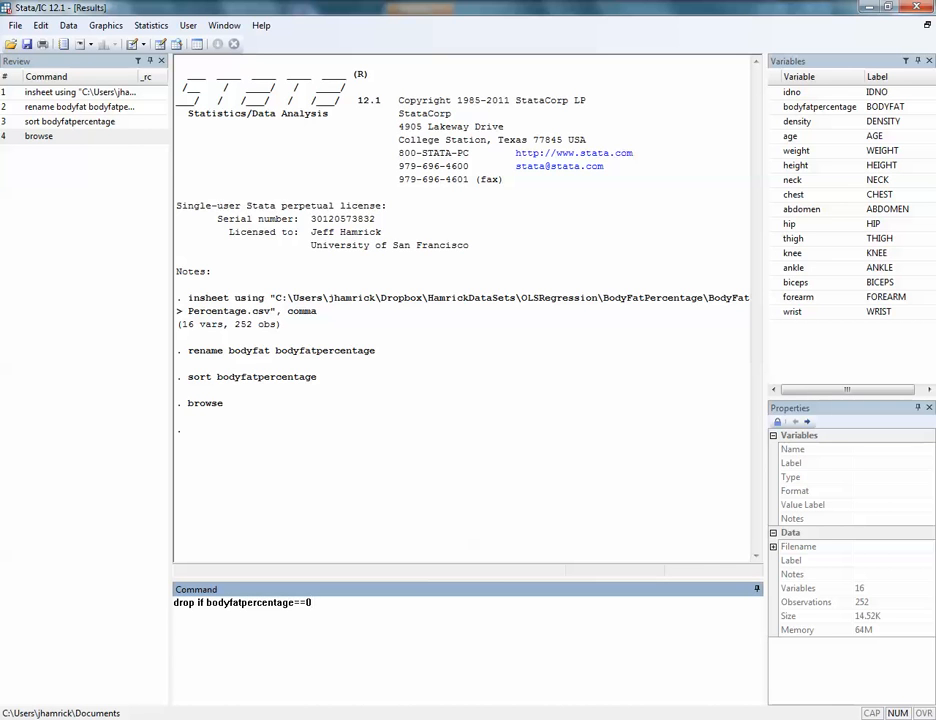
key("Return")
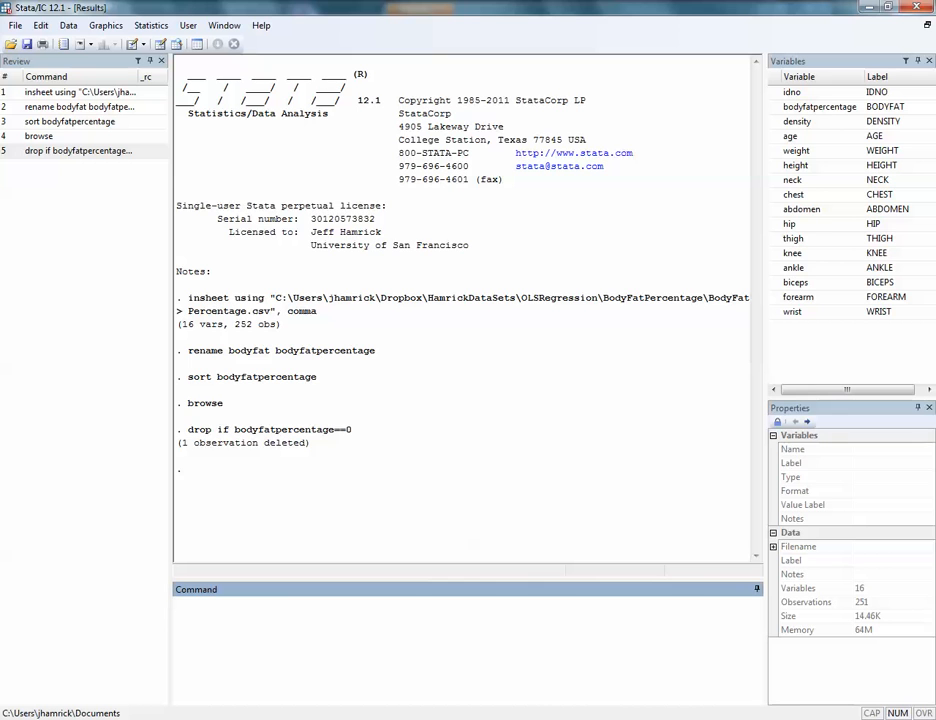
- Browse the dataset to check the first rows after the deletion, and put the data view away
type("browse")
key("Return")
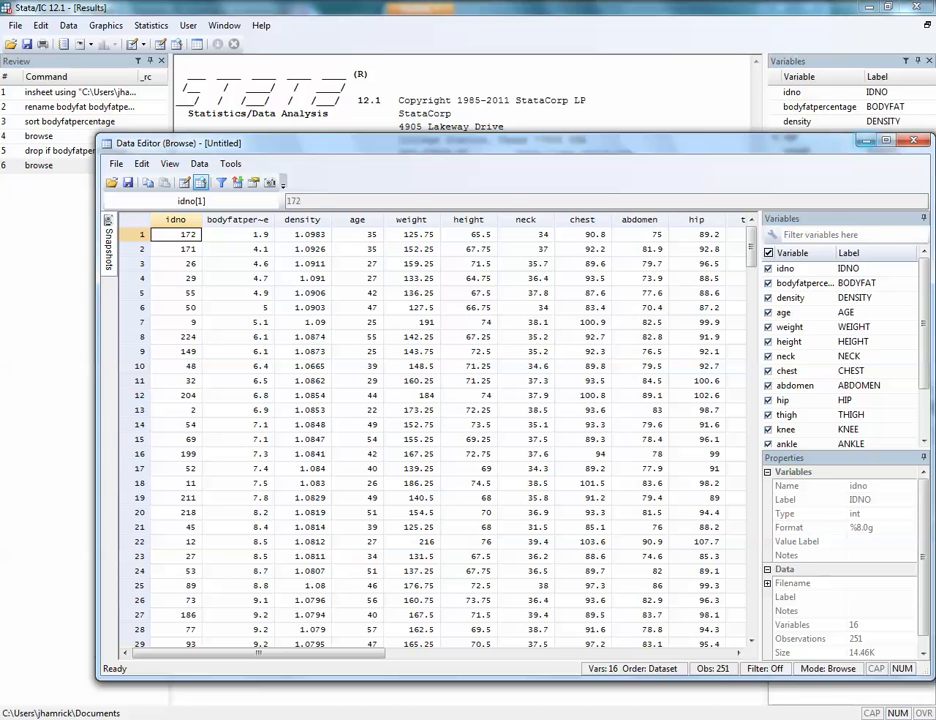
left_click(867, 141)
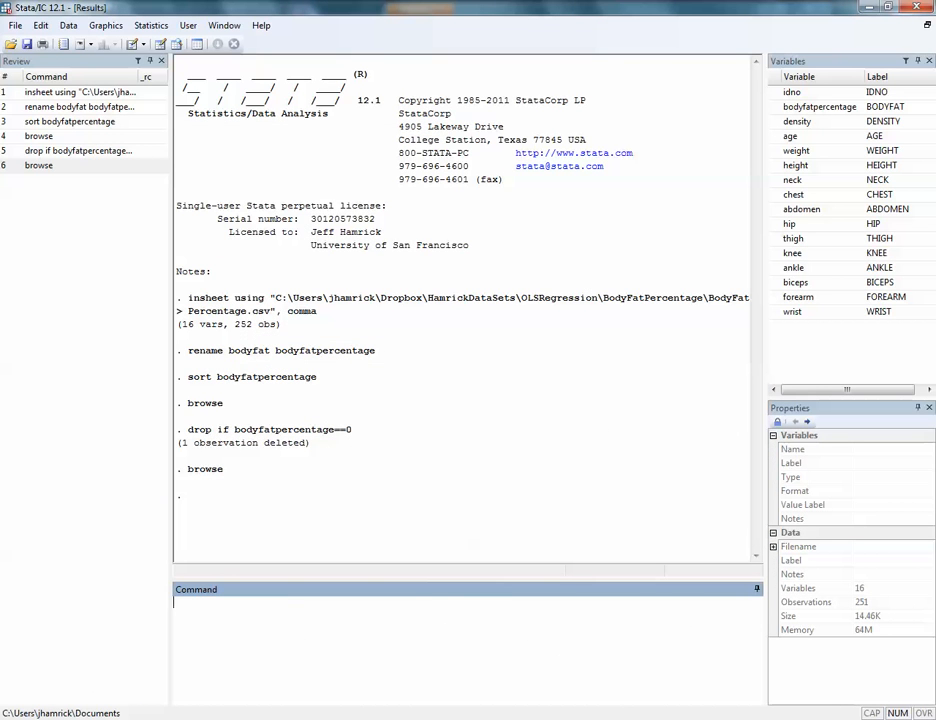
- Replace the bodyfatpercentage value in observation 1 with 3.9
type("replace ")
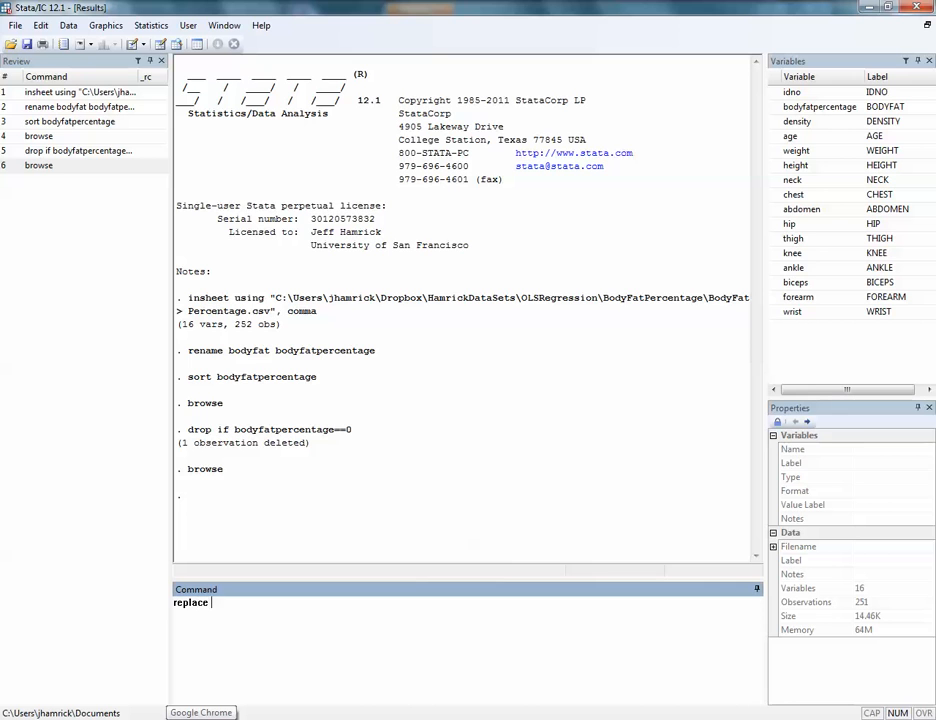
type("bodyfatpercentage")
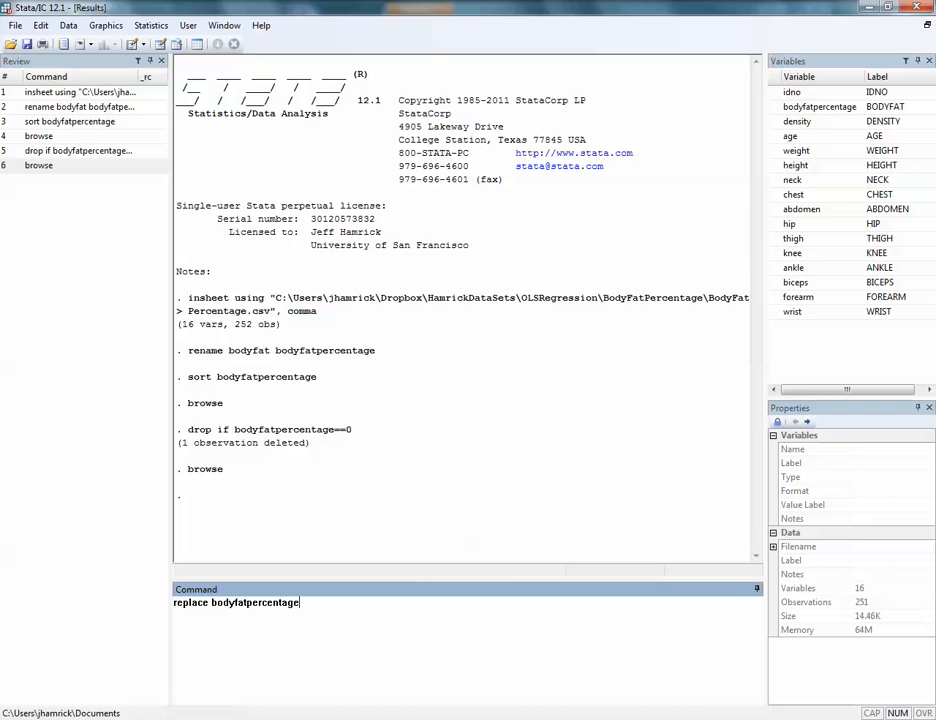
type("=3.9 in 1")
key("Return")
- Browse the dataset to check the edited bodyfatpercentage value in the first observation, and close the data view
type("browse")
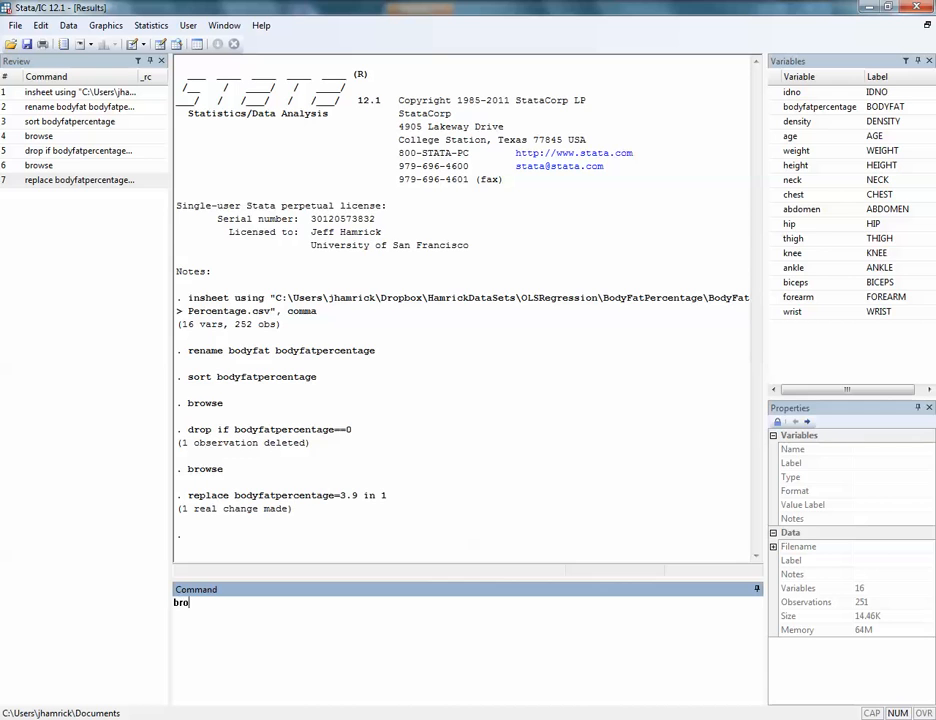
key("Return")
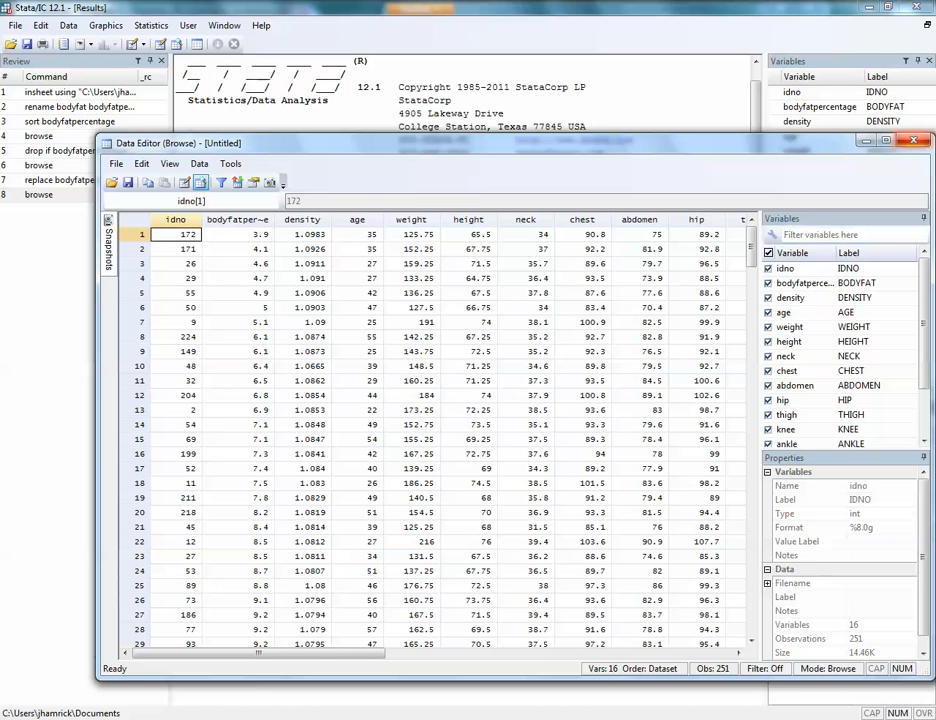
key("alt+F4")
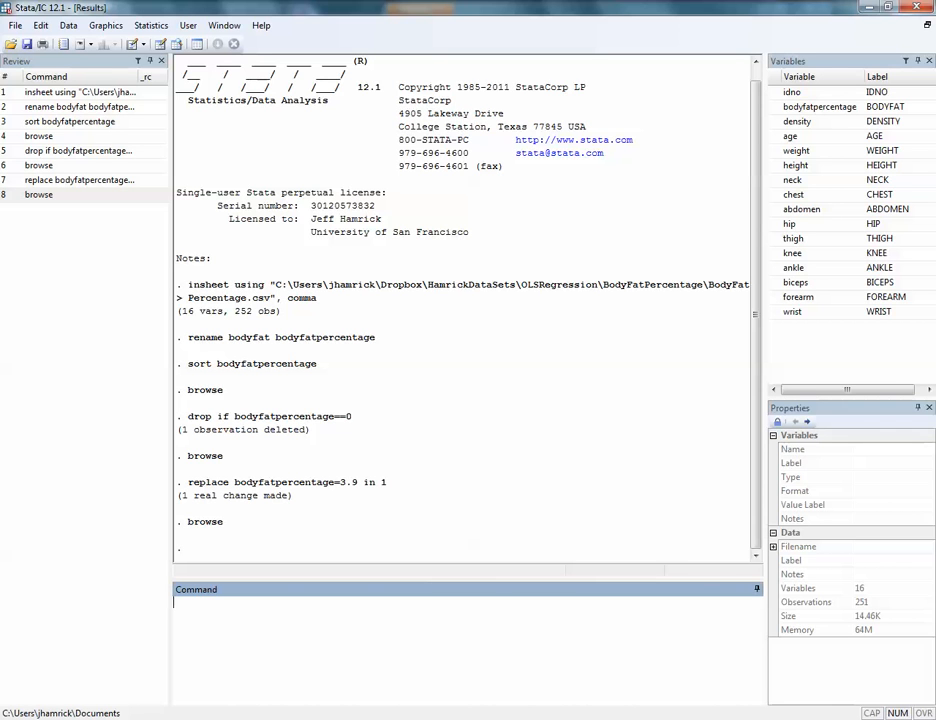
- Drop the variables thigh and knee from the dataset
type("drop thigh knee")
key("Return")
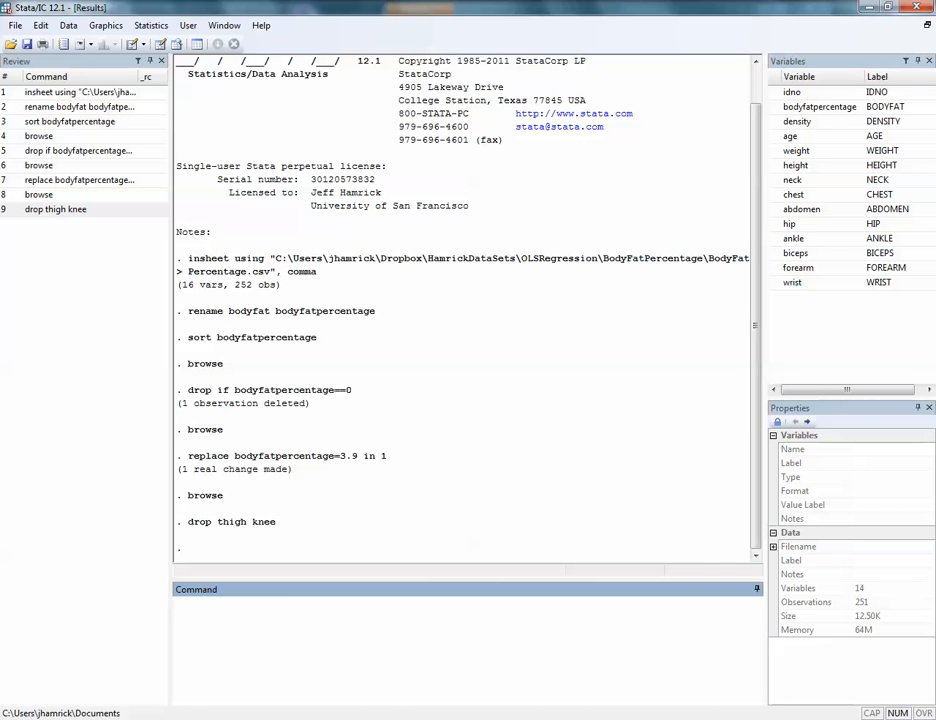